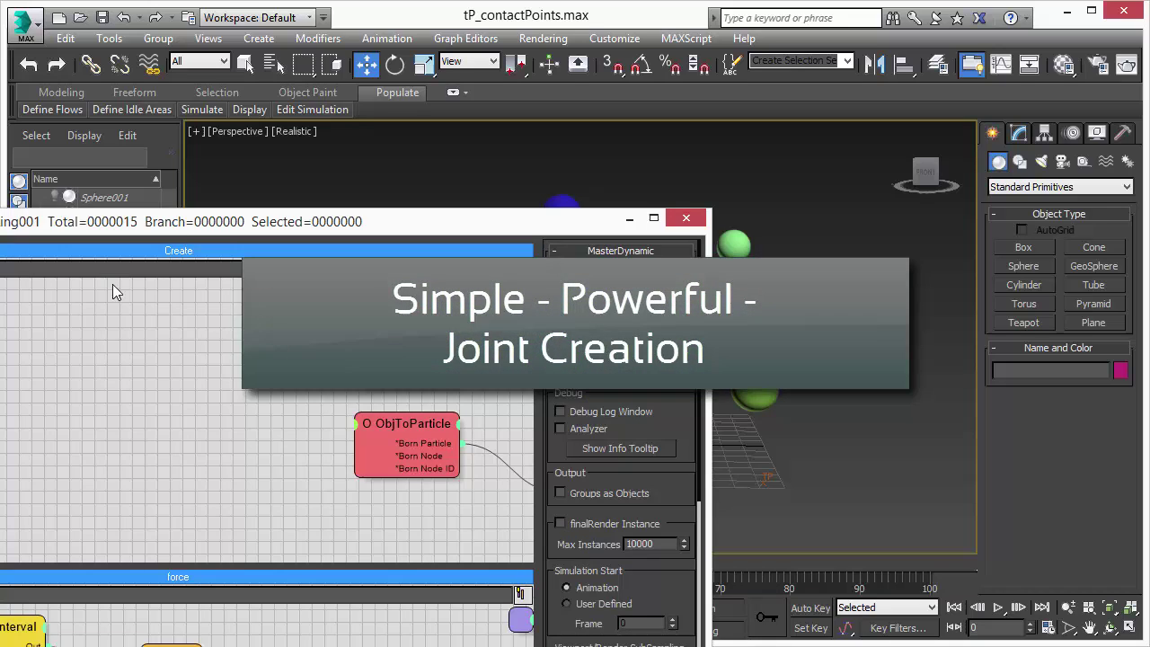
Drag the thinkingParticles editor up so its MasterDynamic Create, force and sim networks are fully visible.
drag(201, 228, 579, 50)
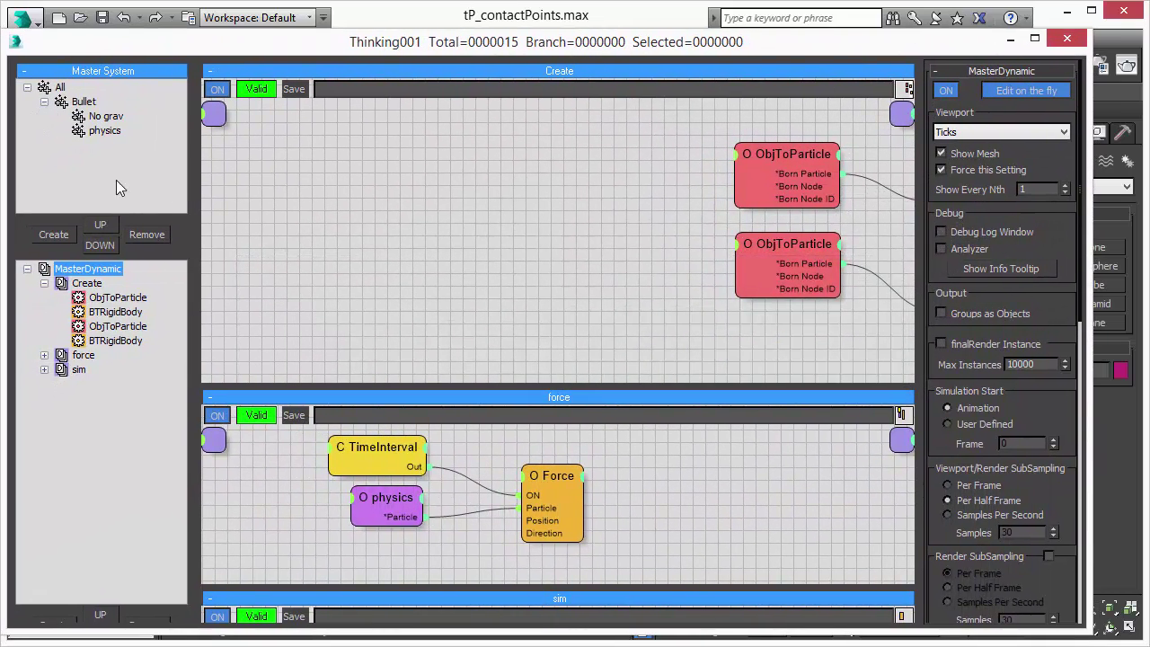
Review the Create network and the spheres fed by both ObjToParticle nodes.
click(45, 283)
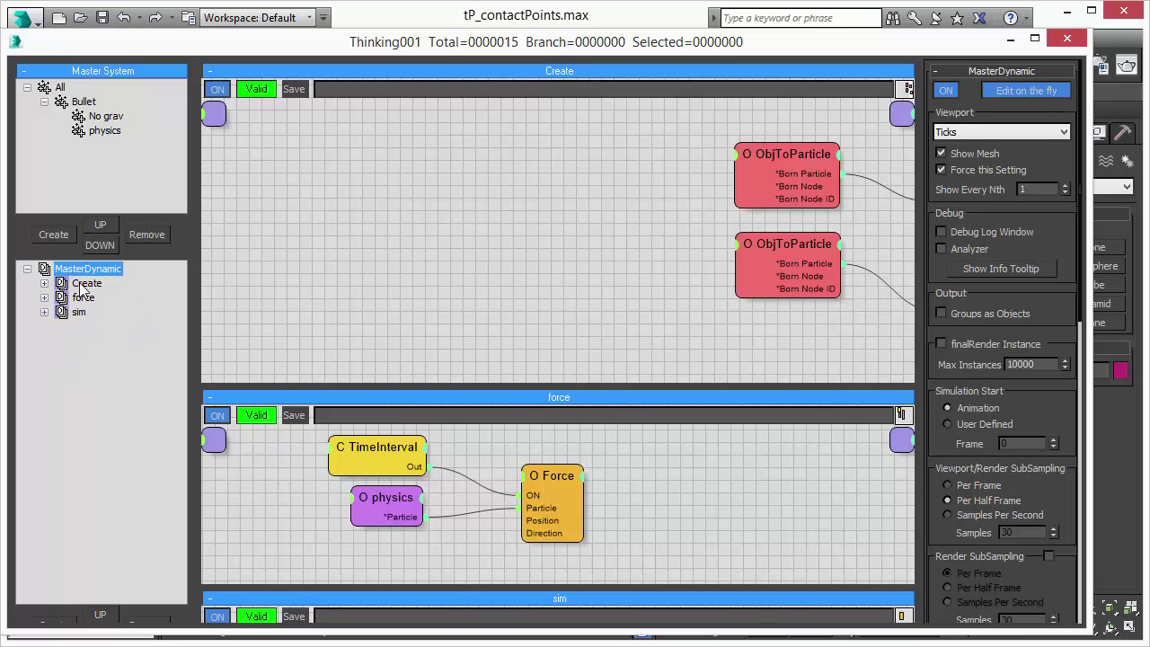
click(91, 286)
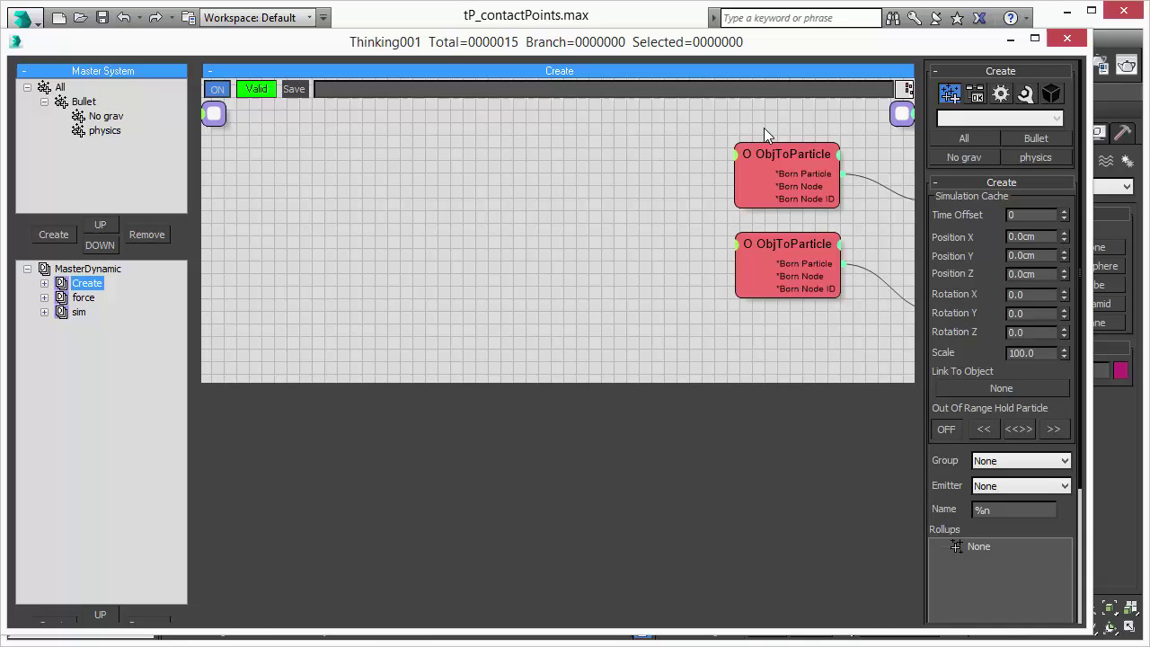
click(775, 155)
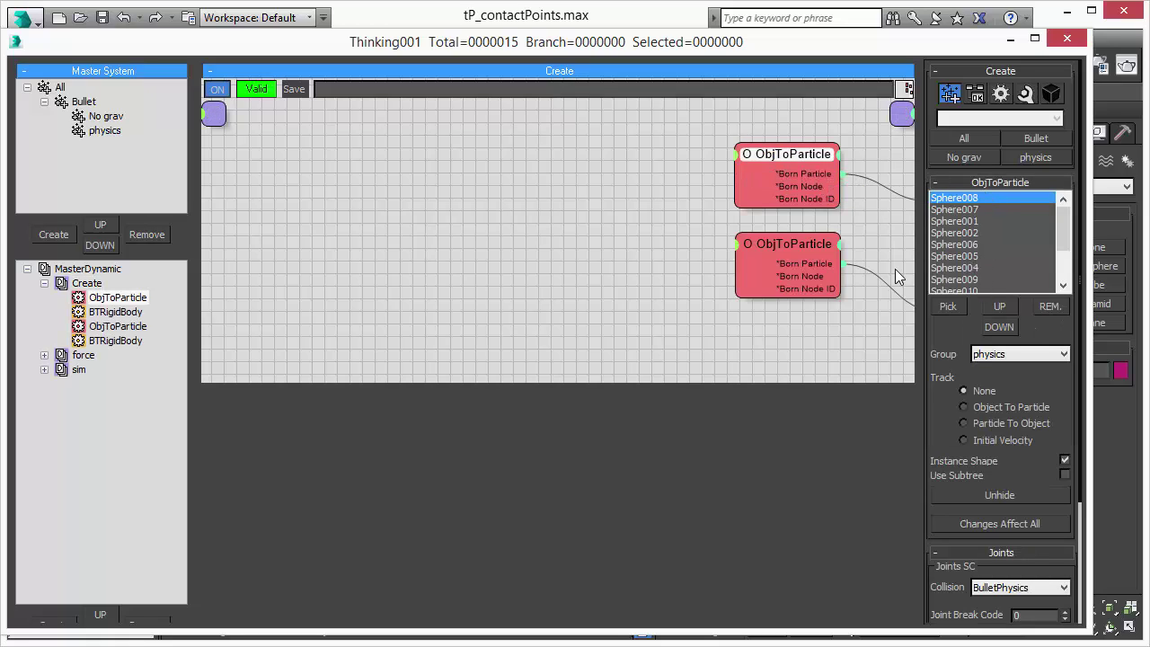
click(790, 243)
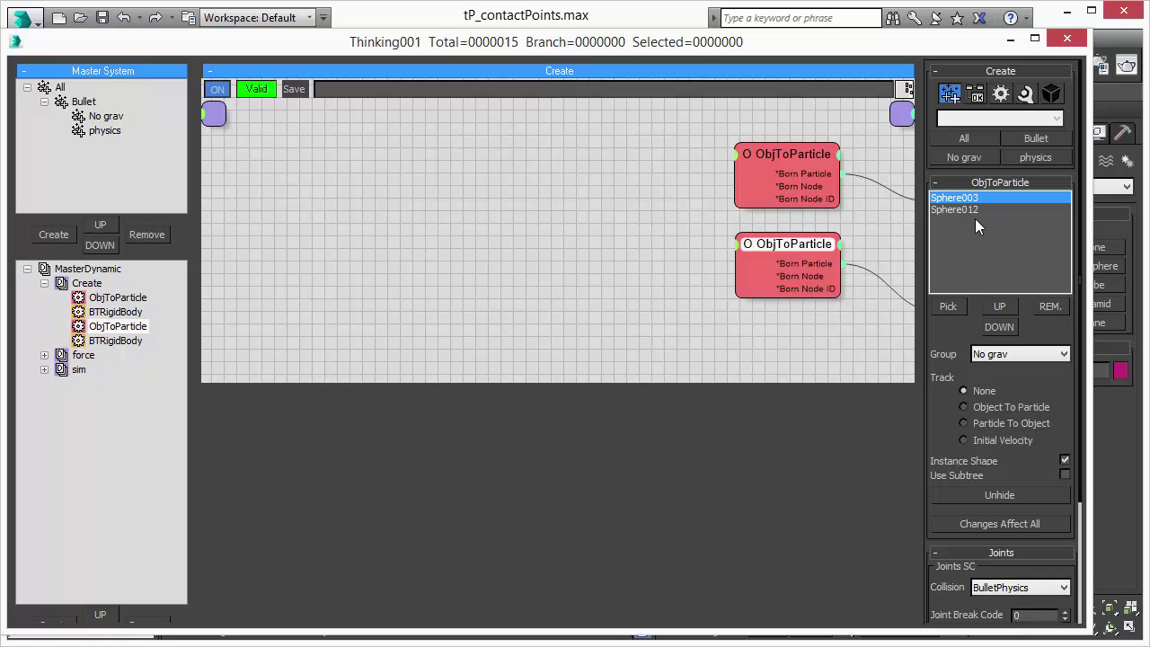
click(44, 283)
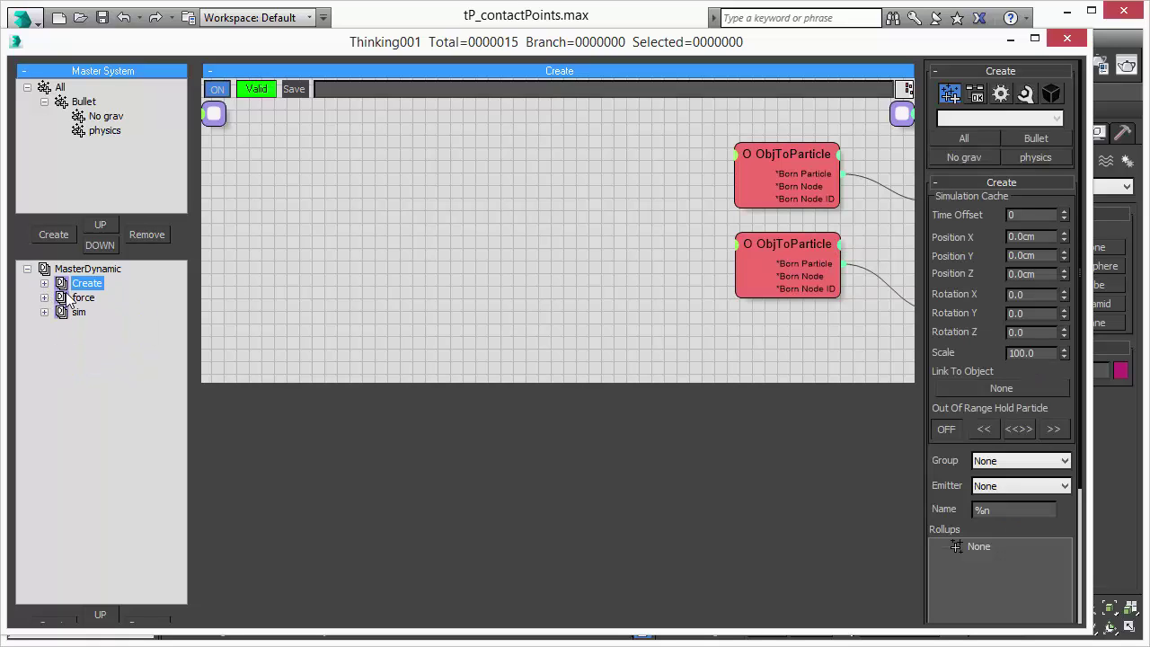
Review the force network and the sim network's BulletPhysics node, then close the editor.
click(83, 298)
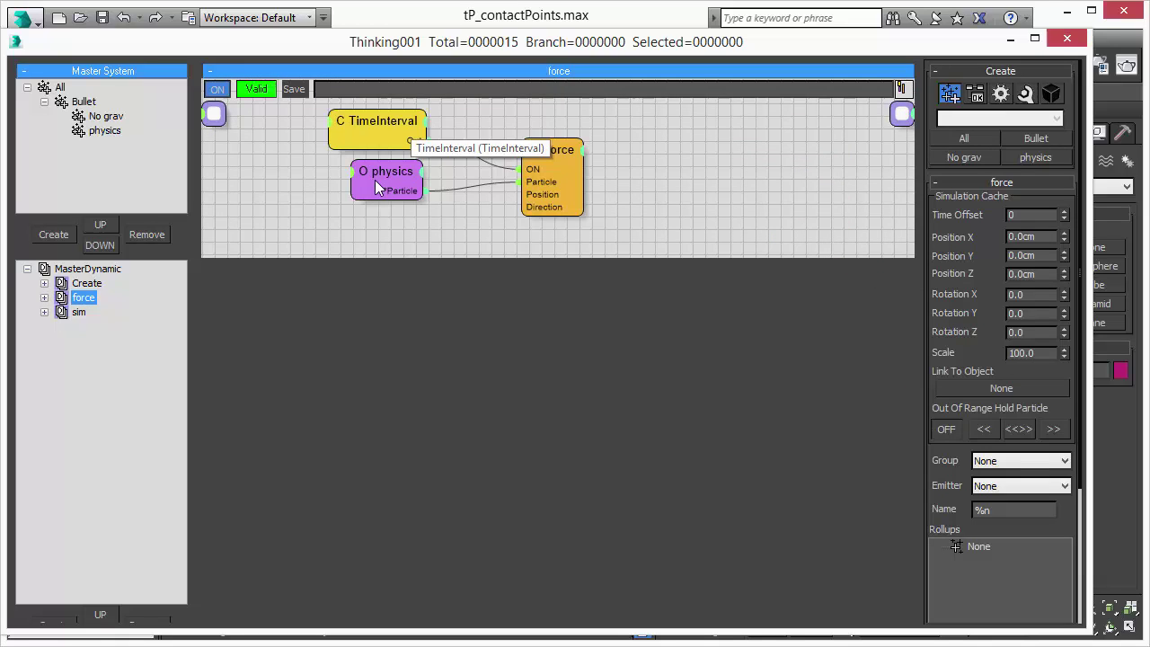
click(77, 312)
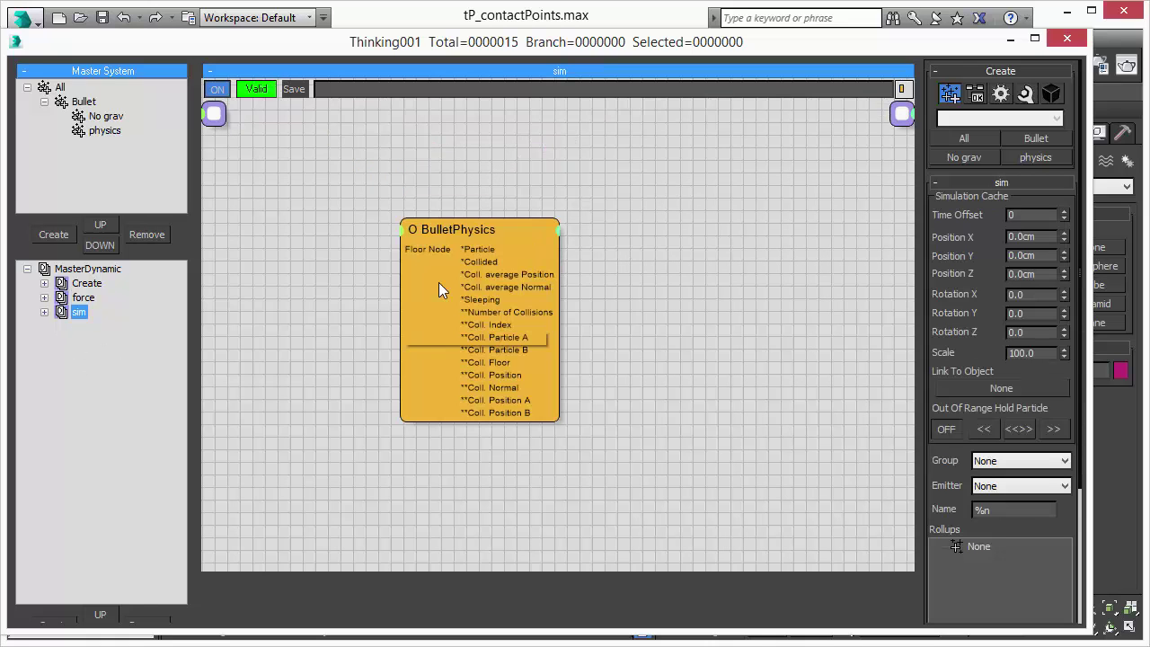
click(1011, 39)
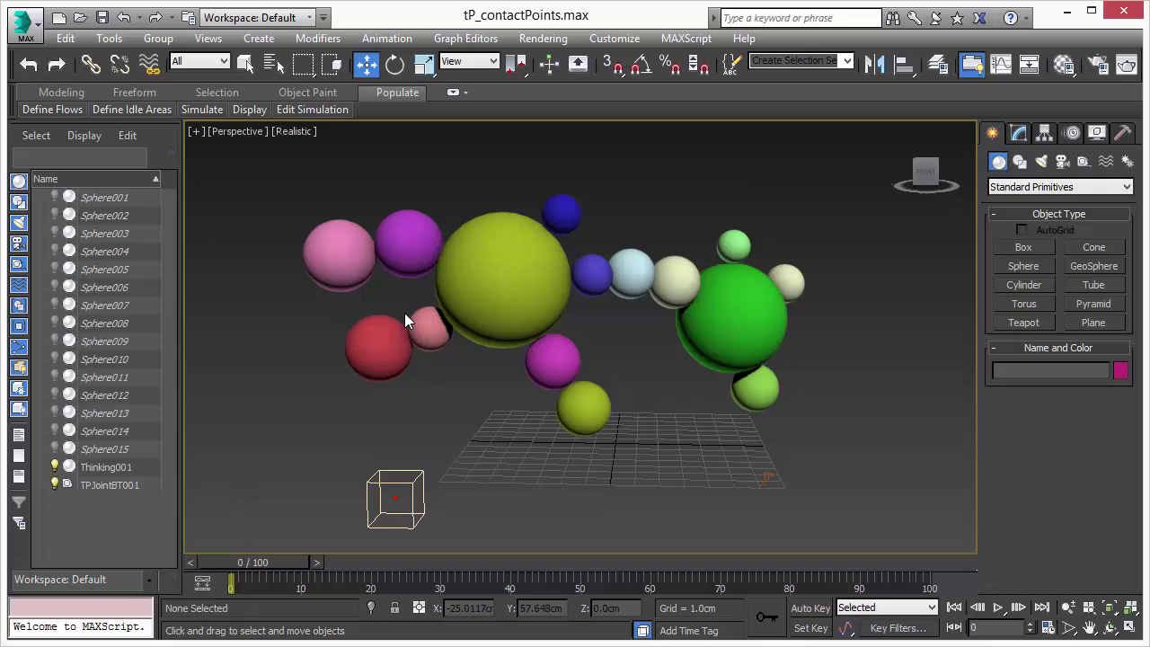
click(998, 609)
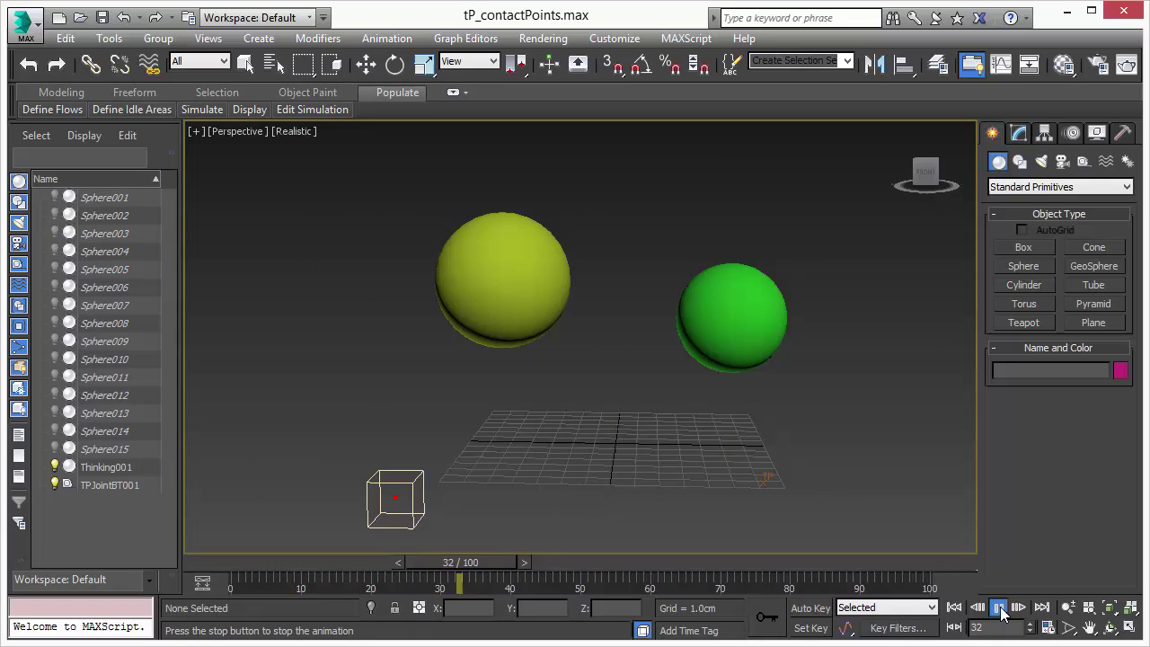
click(997, 608)
click(955, 607)
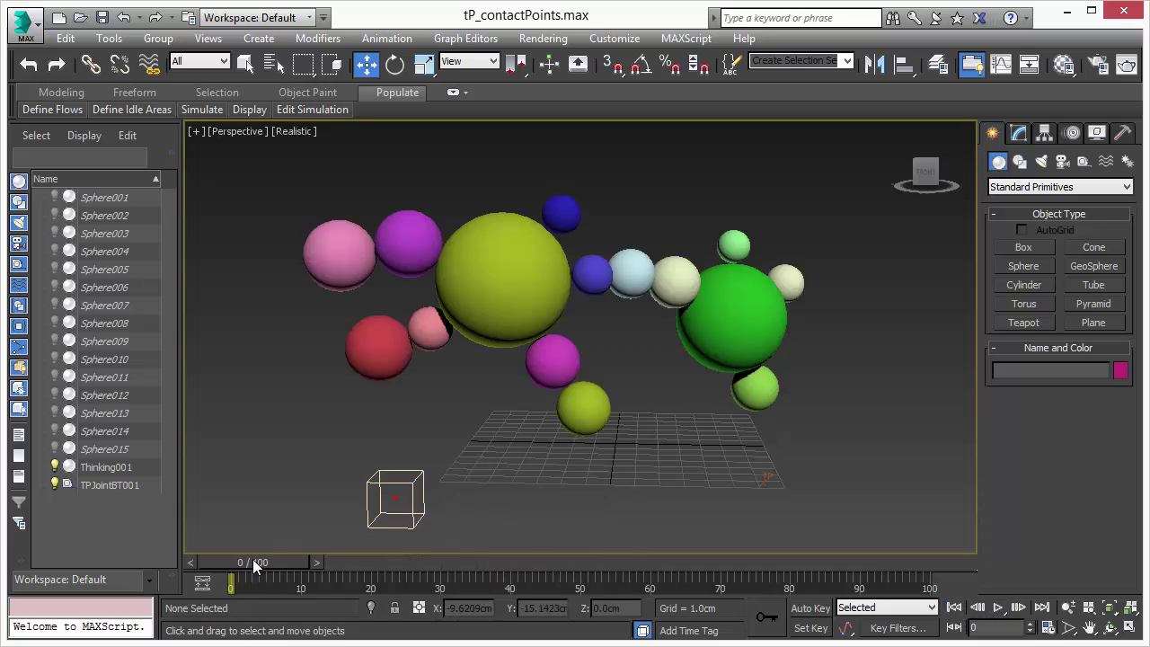
mouse_move(253, 558)
mouse_down()
mouse_move(346, 583)
mouse_move(242, 566)
mouse_up()
key(w)
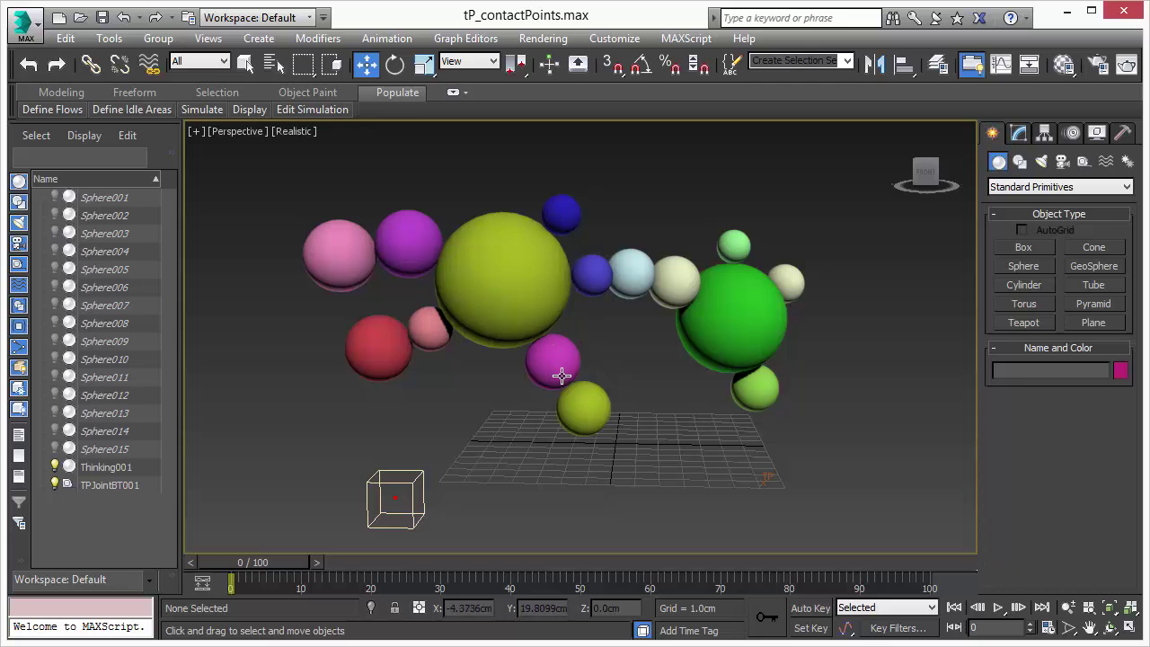
Open the TP ContactPoints utility from the Utilities list, showing Samples 10, Distance 0.1cm, Radius 0.5cm.
click(1122, 133)
click(1018, 206)
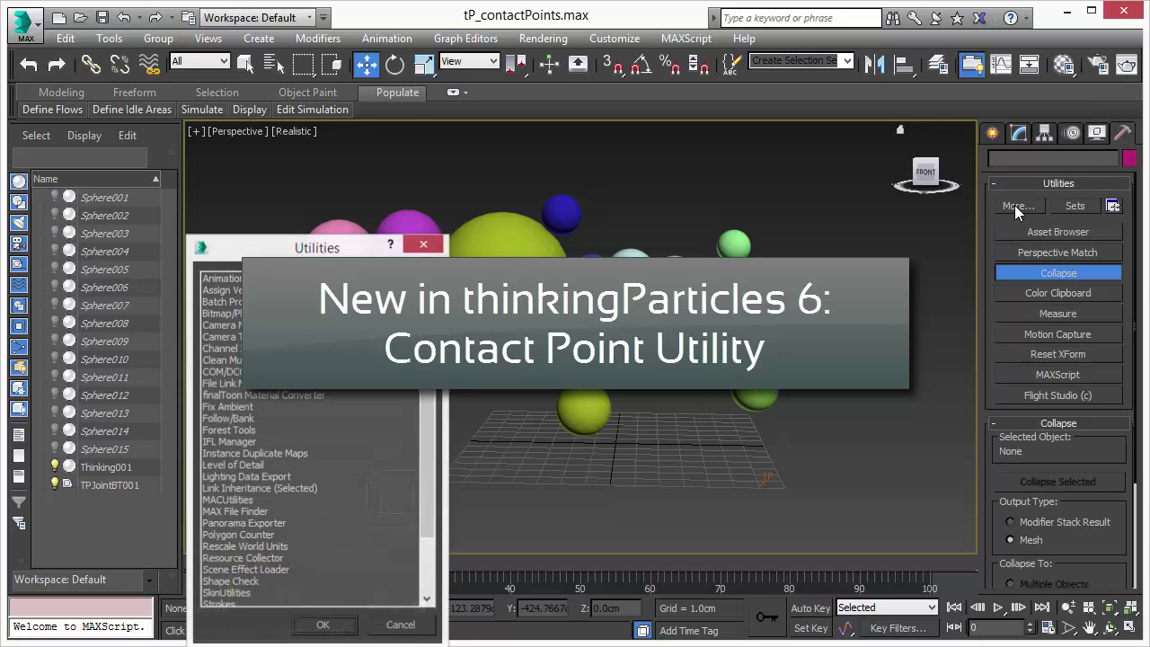
drag(300, 257, 804, 159)
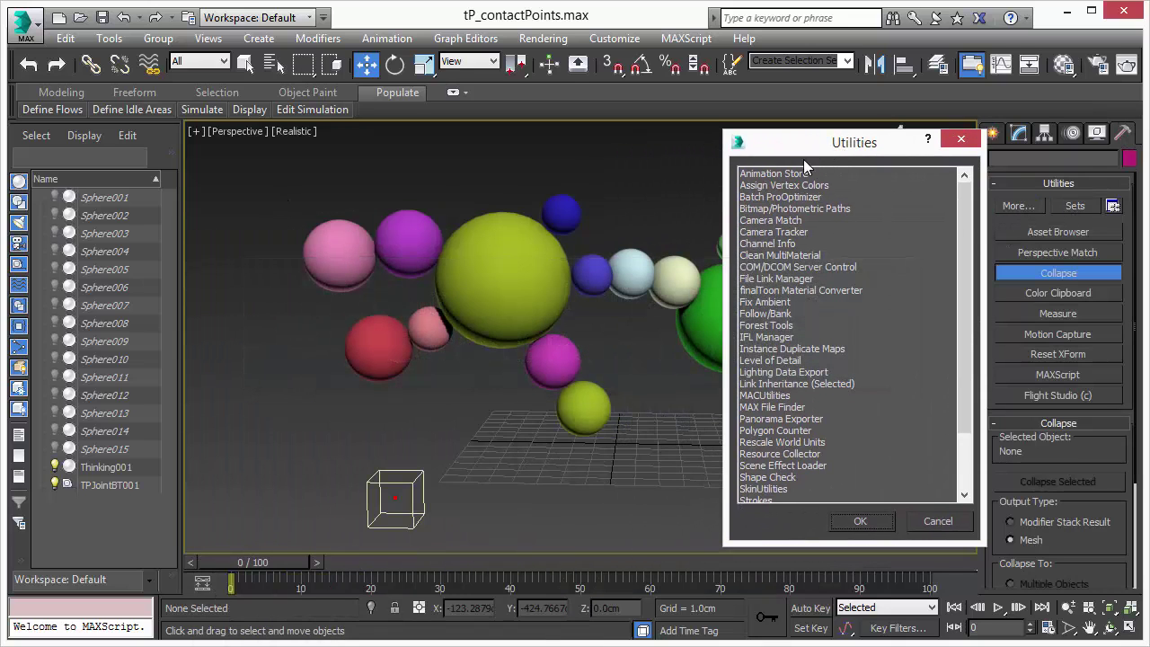
scroll(959, 250, down, 2)
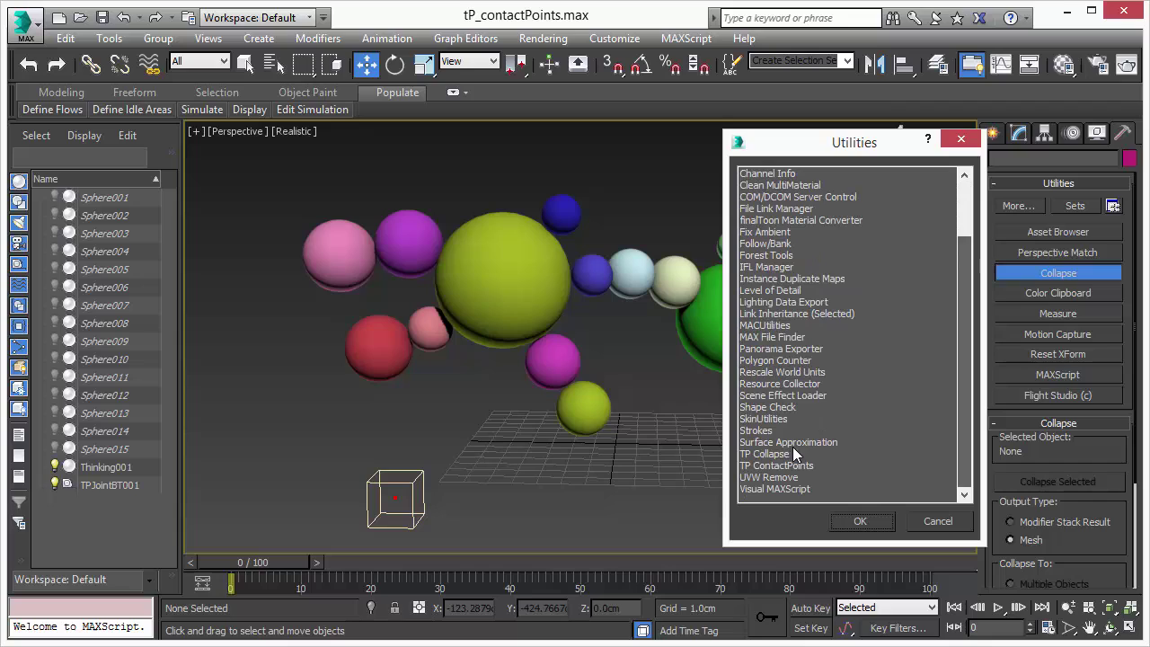
click(774, 467)
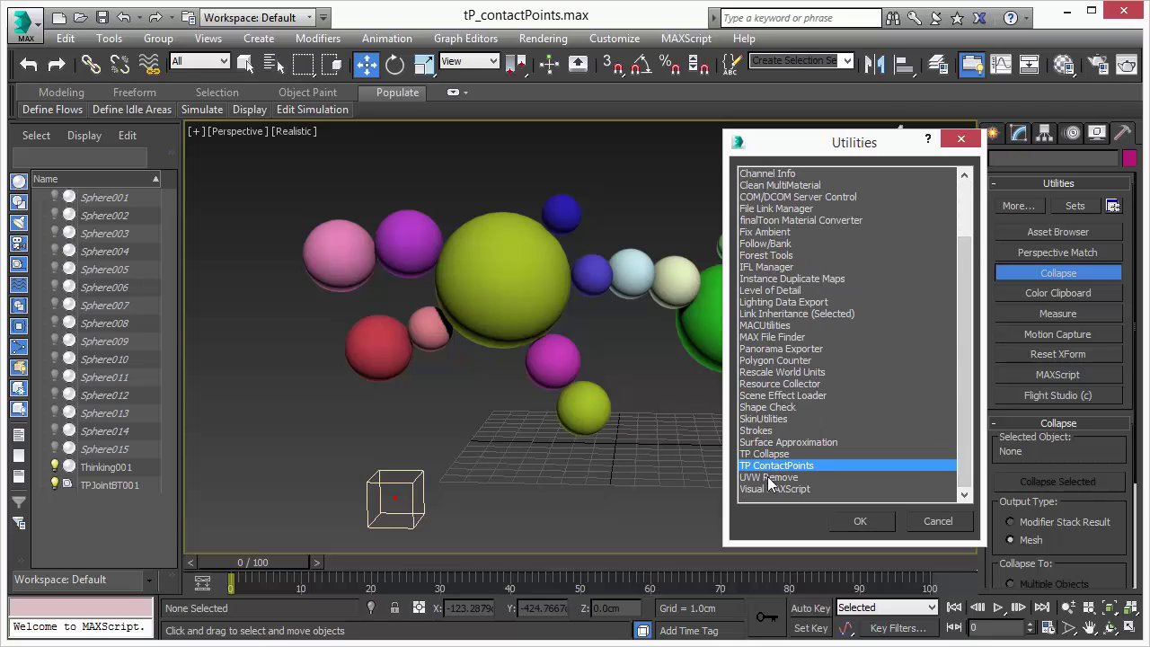
click(860, 522)
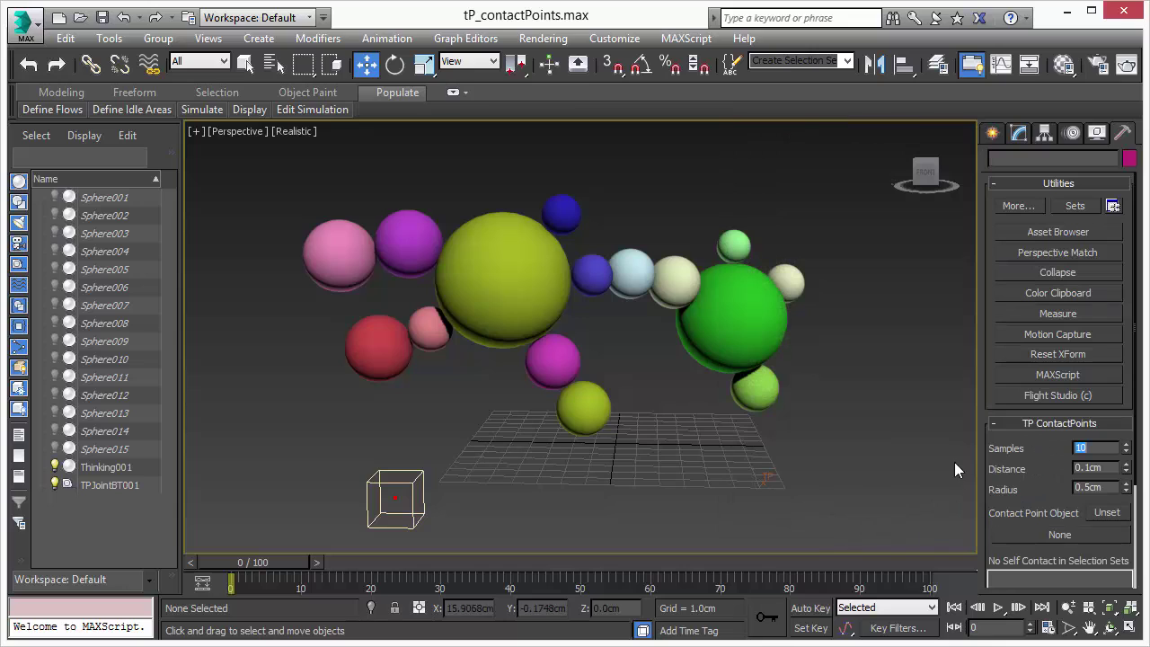
drag(1049, 452, 1051, 360)
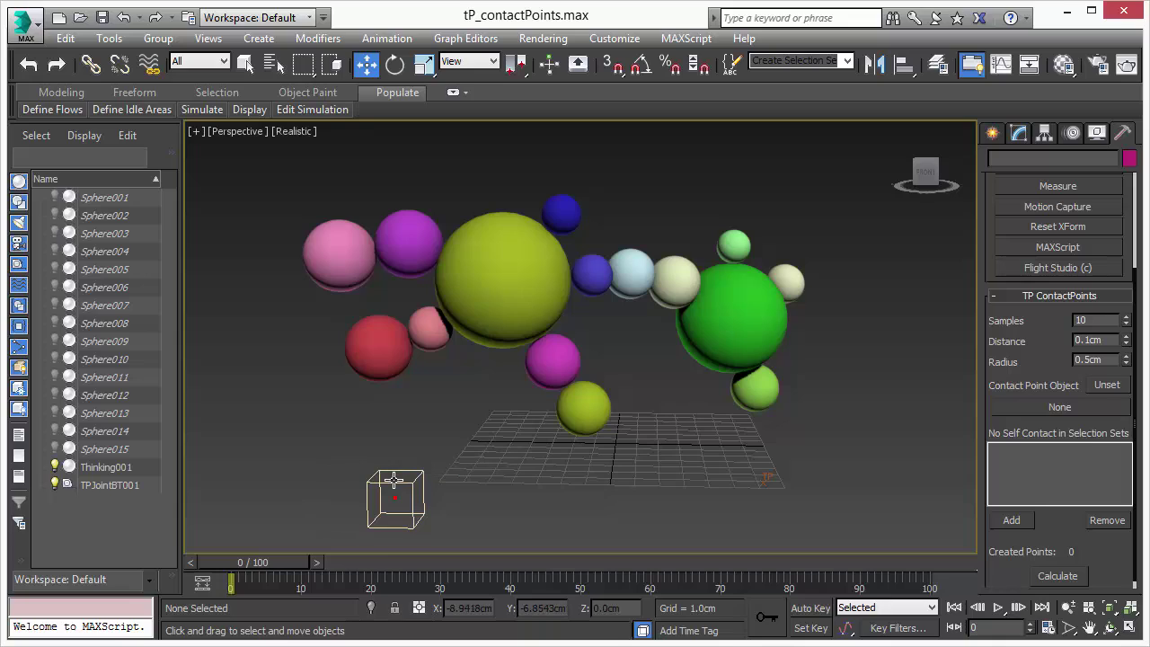
Hide the thinkingParticles spheres and unhide the fifteen original spheres Sphere001–Sphere015.
click(54, 467)
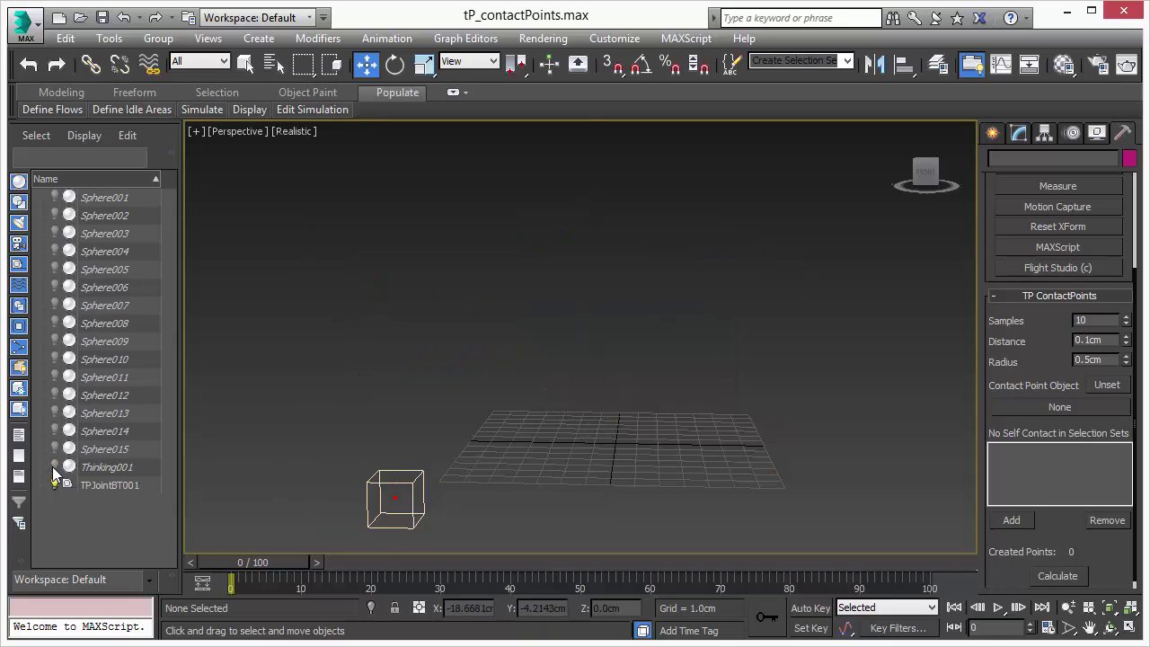
click(96, 449)
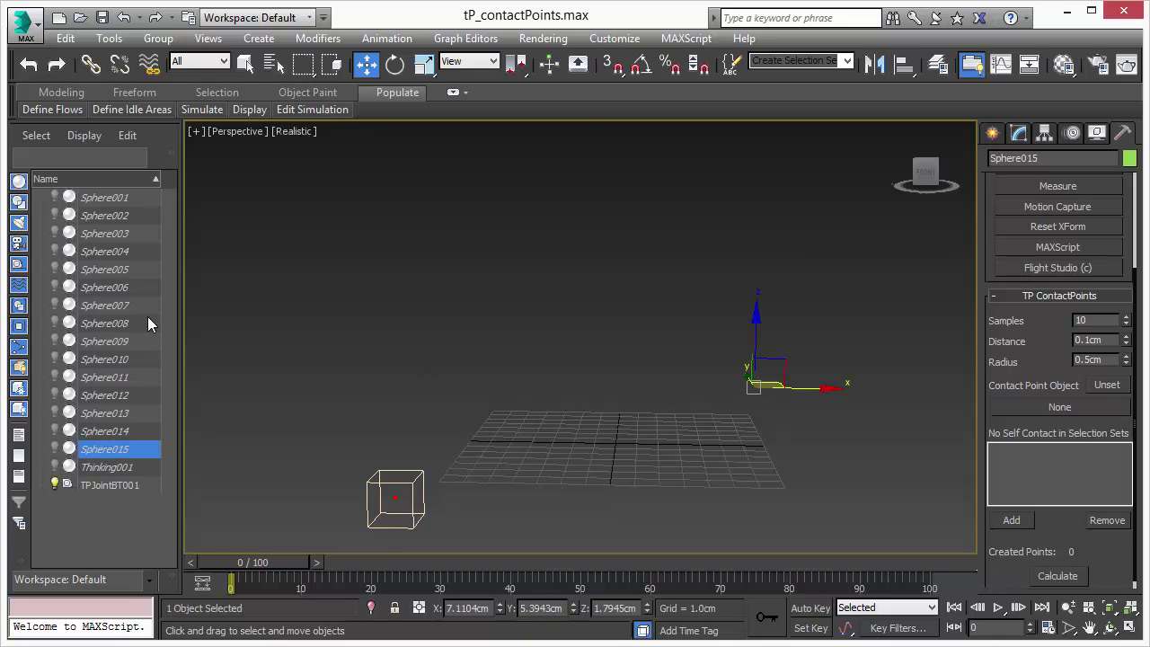
shift+click(127, 206)
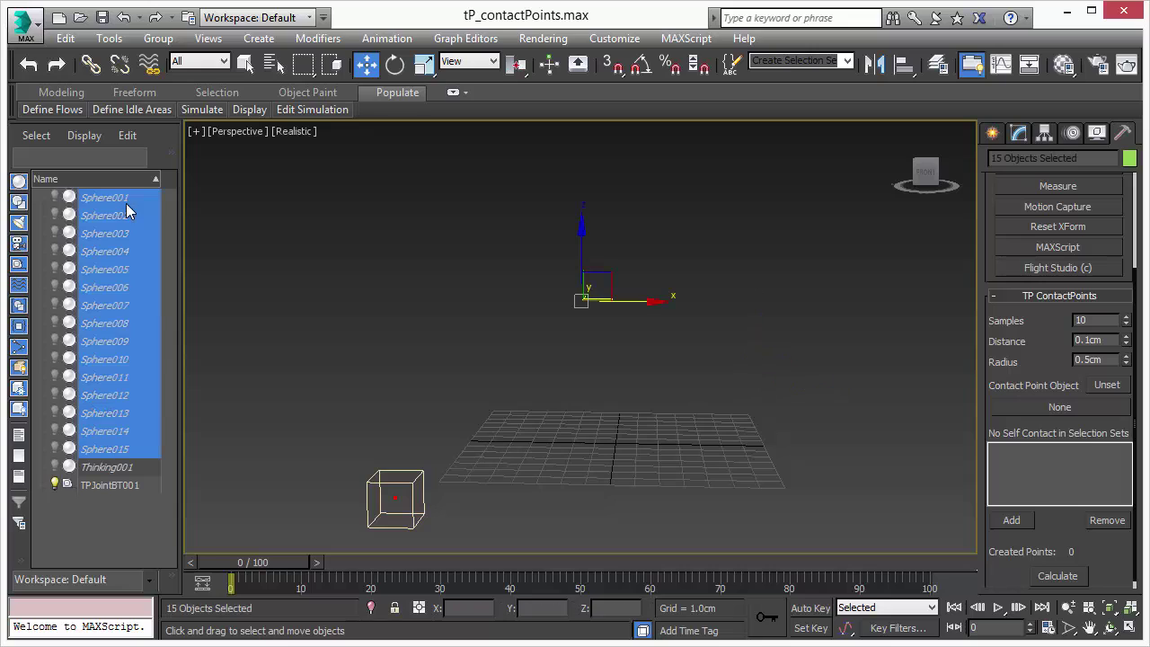
click(55, 197)
Deselect, preview the timeline back to frame 0, then marquee-select all 15 spheres.
click(645, 438)
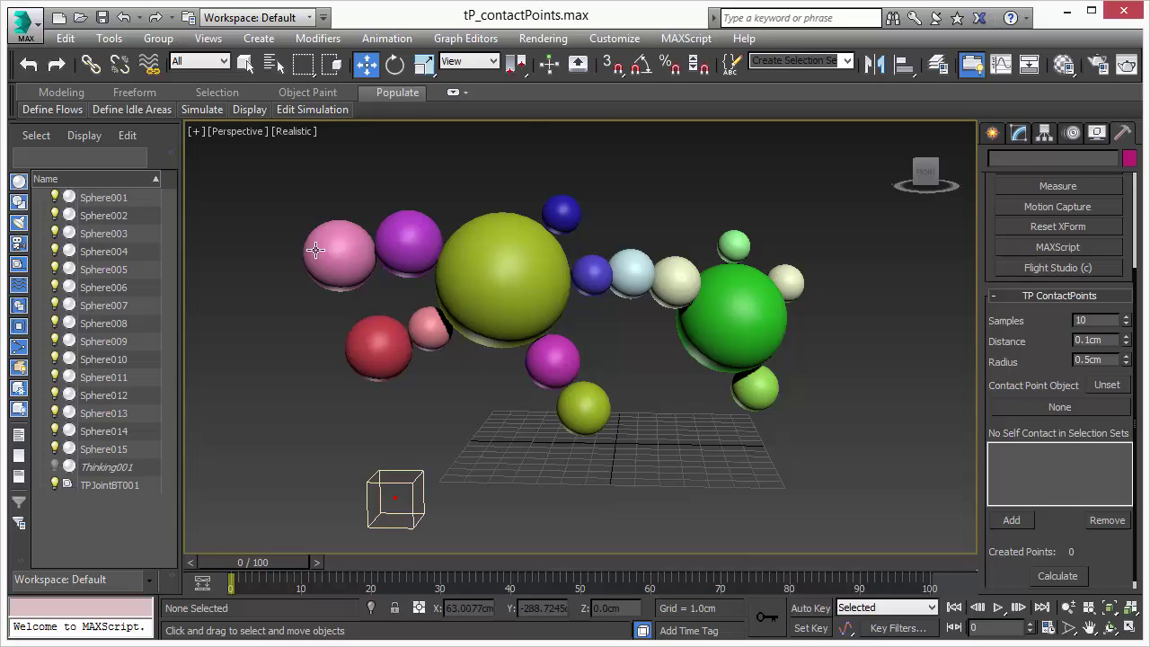
drag(295, 564, 228, 556)
drag(852, 473, 301, 174)
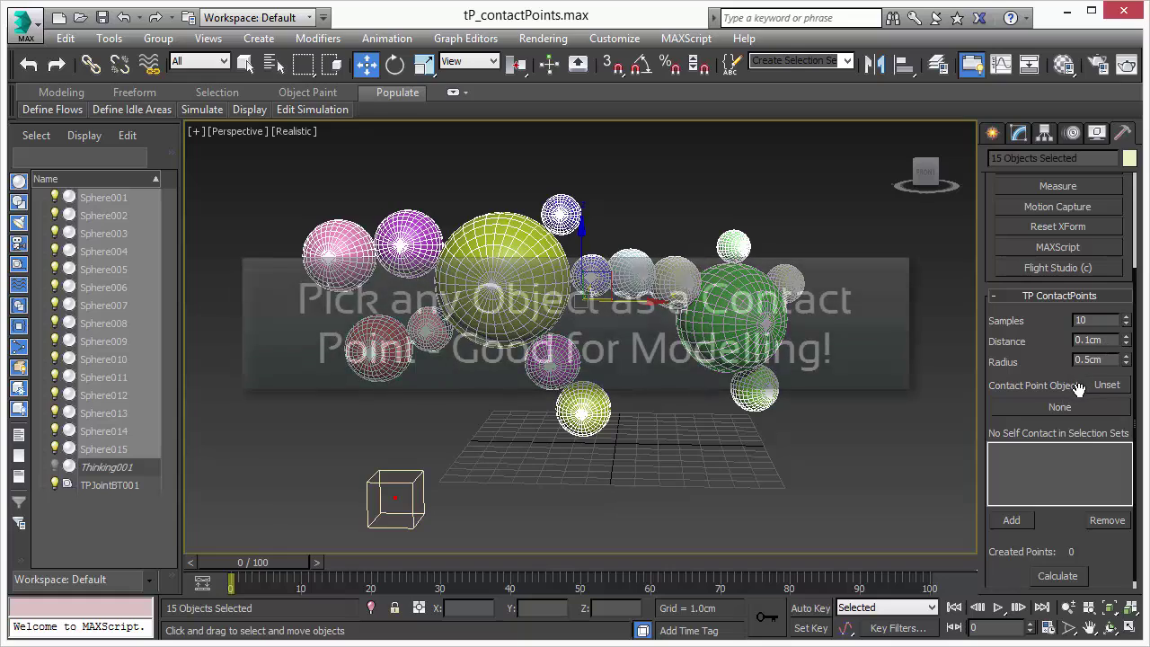
Set TPJointBT001 as the contact point object and calculate 14 joints between touching spheres.
click(1105, 406)
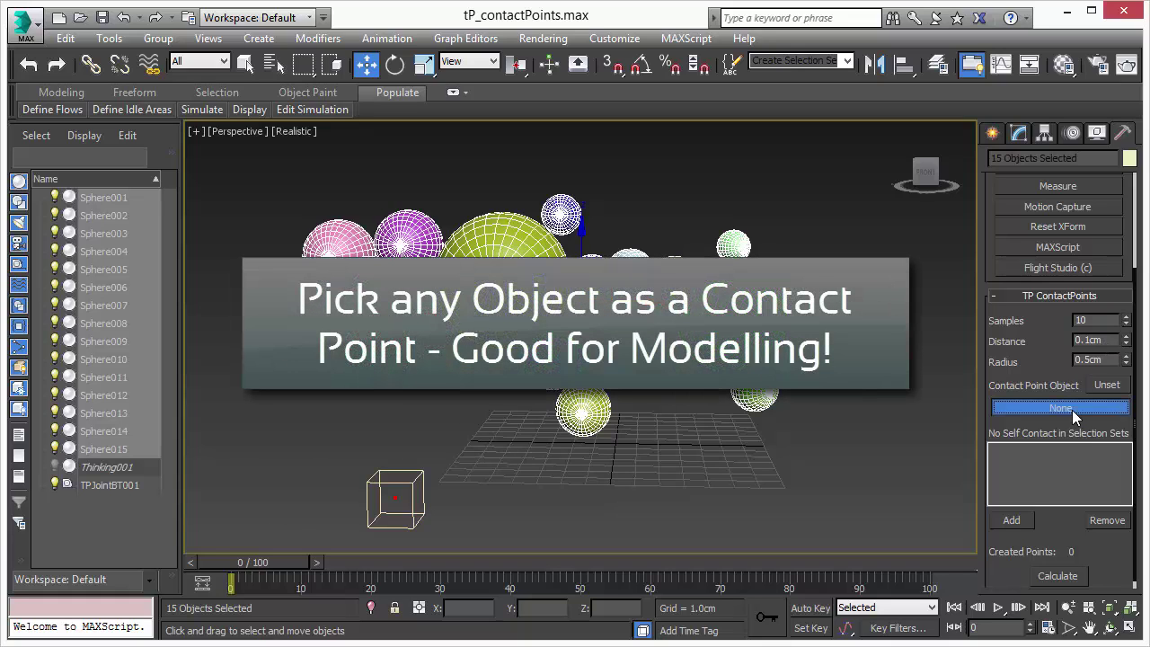
click(408, 487)
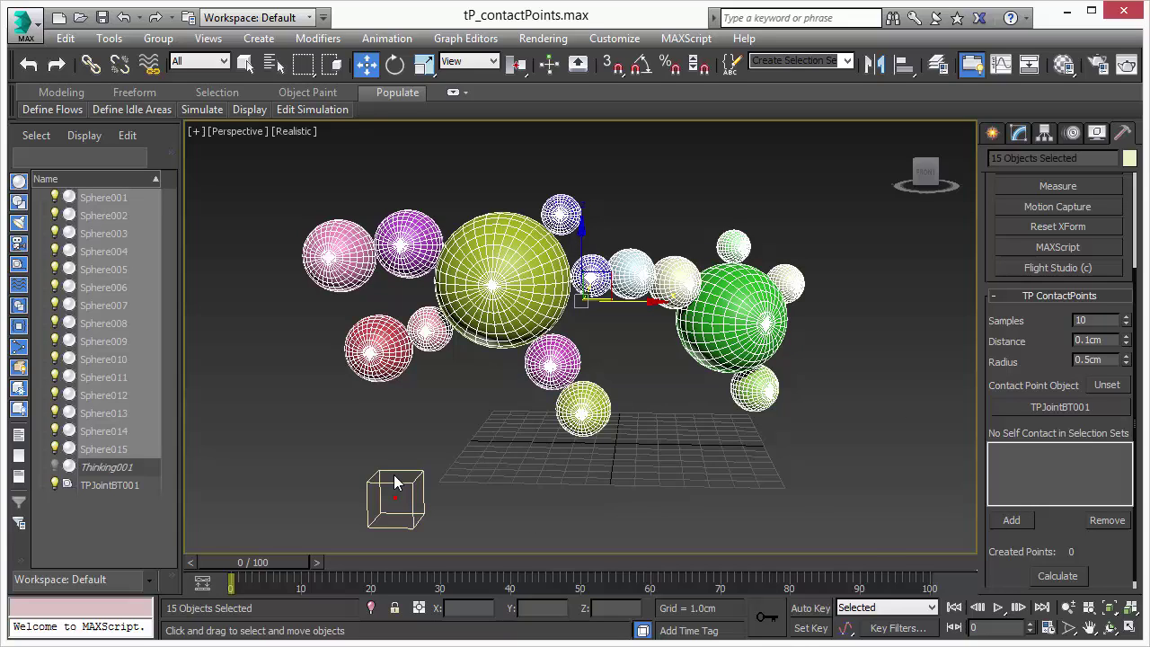
click(1060, 576)
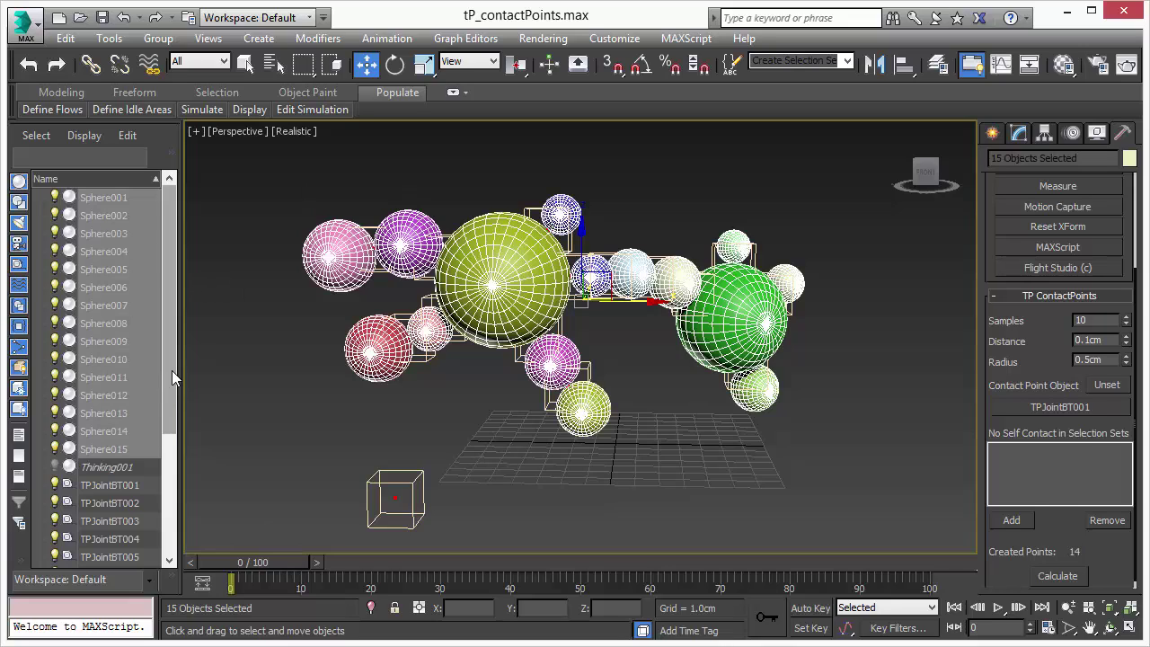
Hide the 15 selected source spheres in the Scene Explorer and clear the selection.
scroll(115, 360, down, 4)
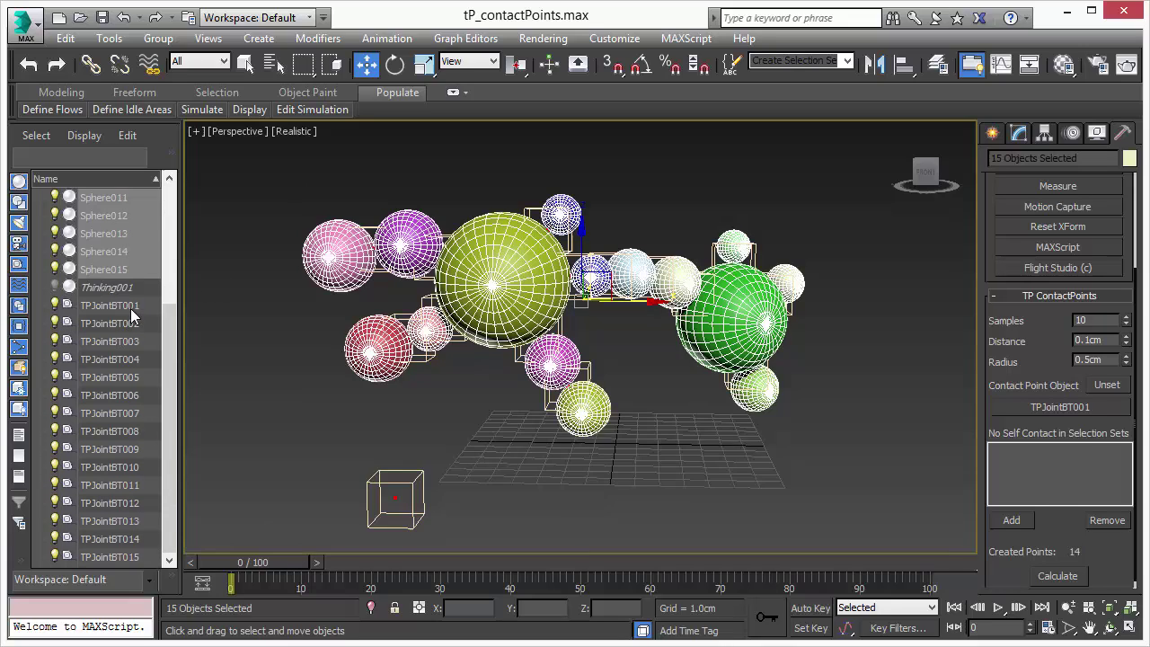
scroll(167, 503, up, 4)
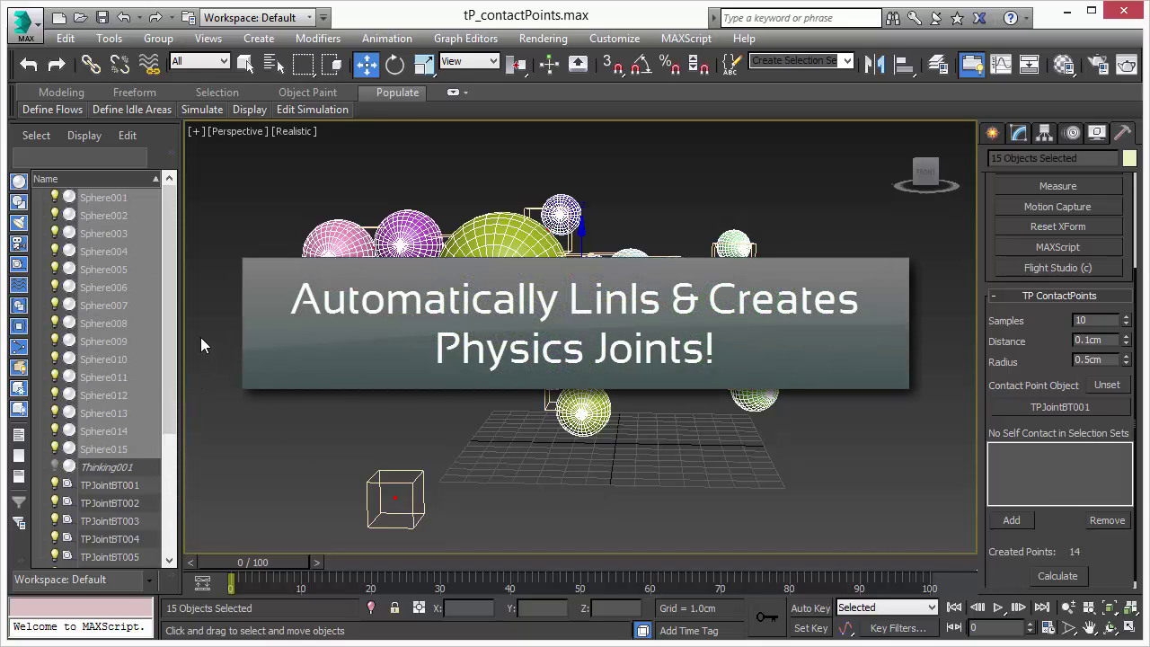
click(54, 198)
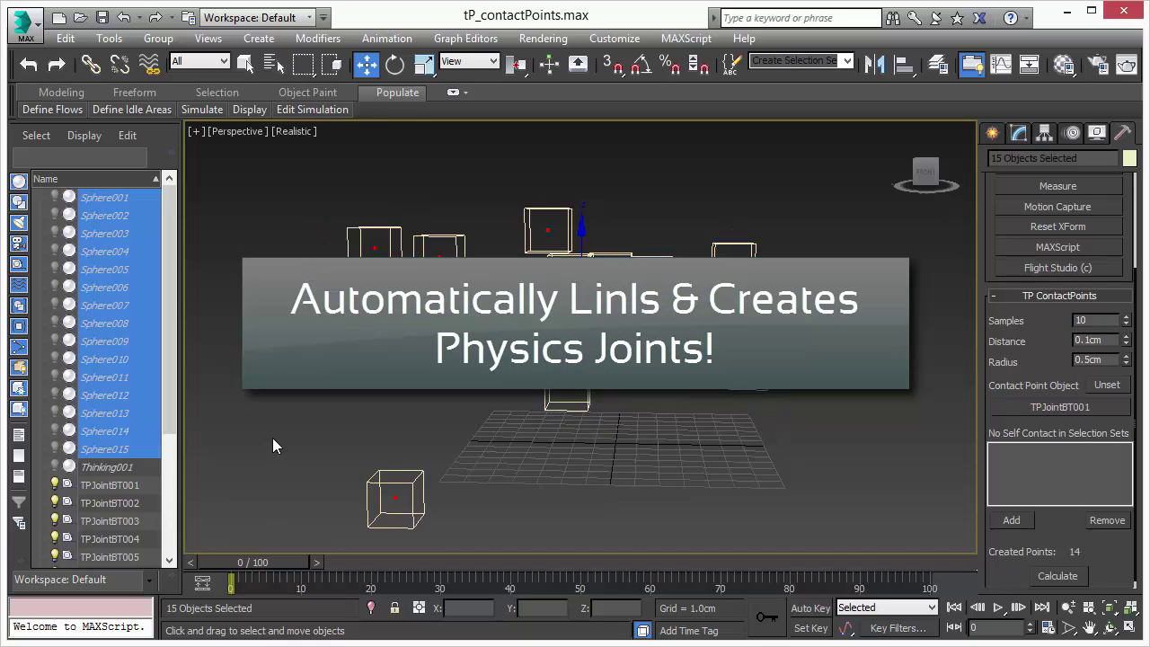
click(250, 371)
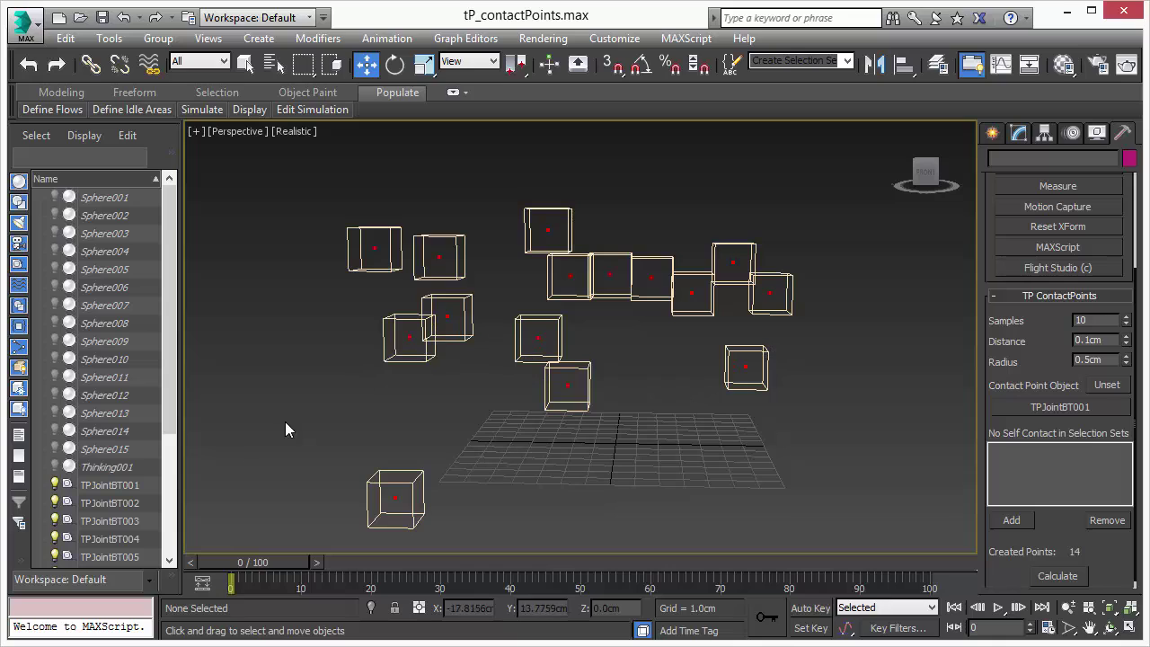
Select joint helpers TPJointBT002 through TPJointBT015 and hide them with Alt+H.
drag(165, 346, 161, 466)
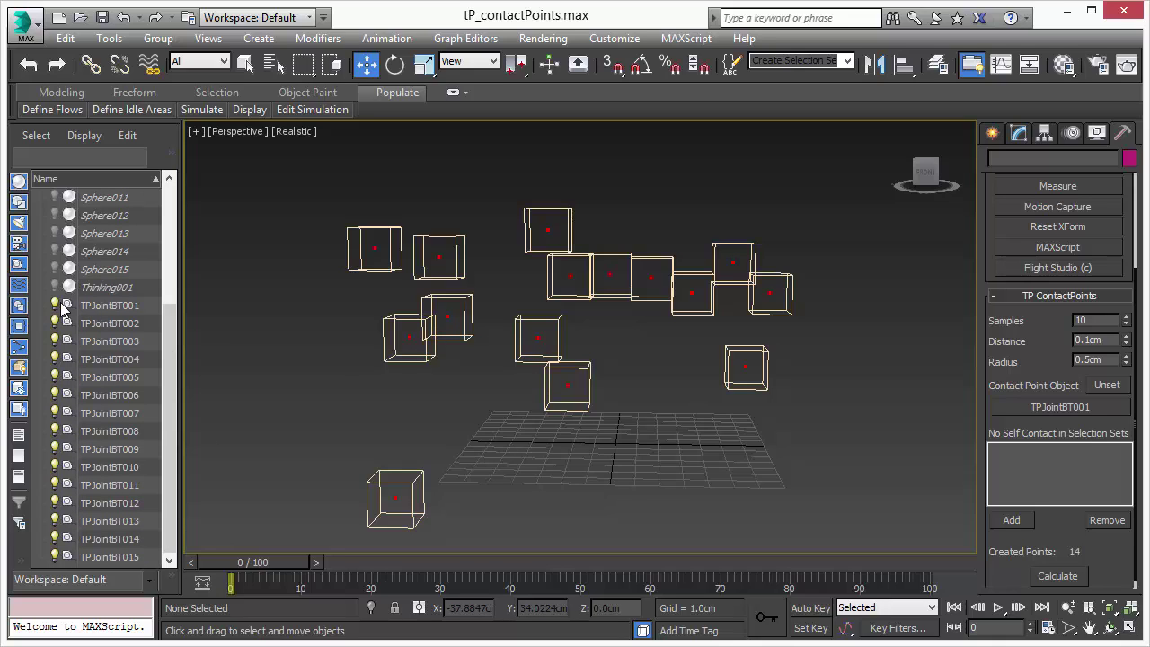
click(115, 325)
shift+click(136, 557)
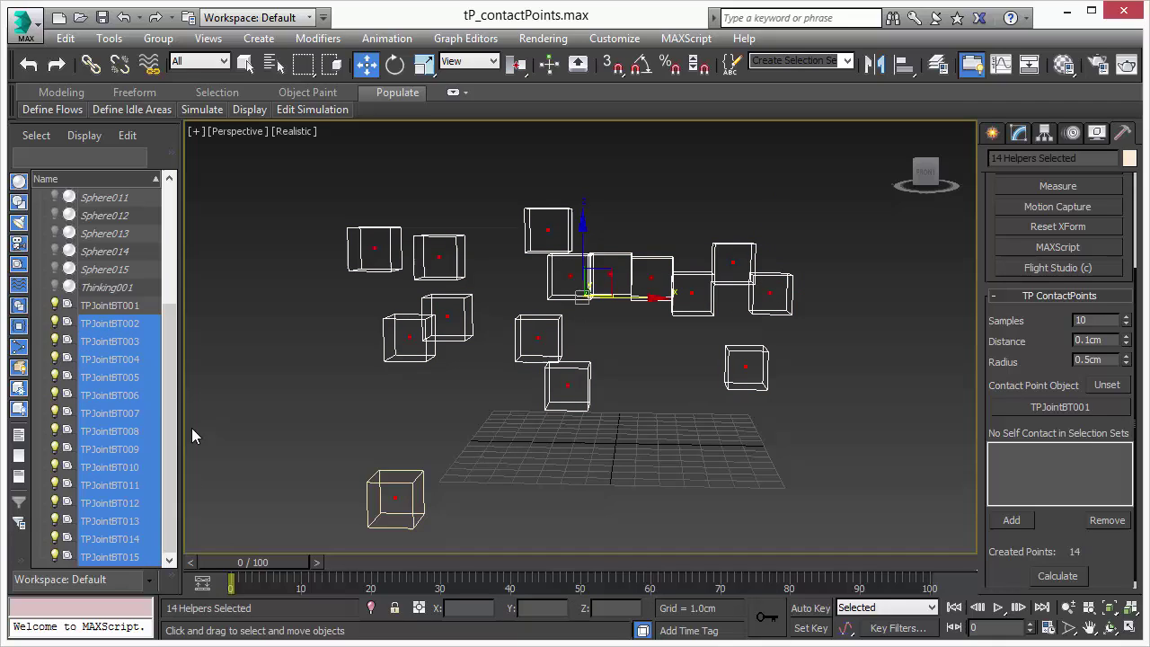
key(alt+h)
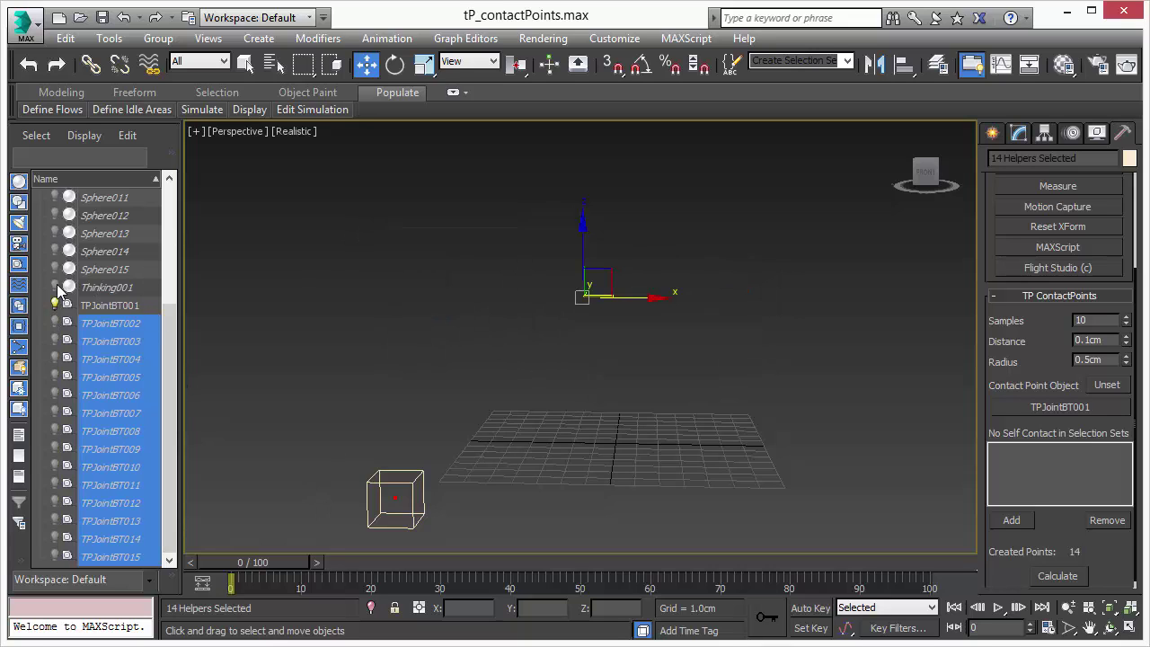
Unhide the Thinking001 particle system and briefly scrub and play the simulation.
click(106, 287)
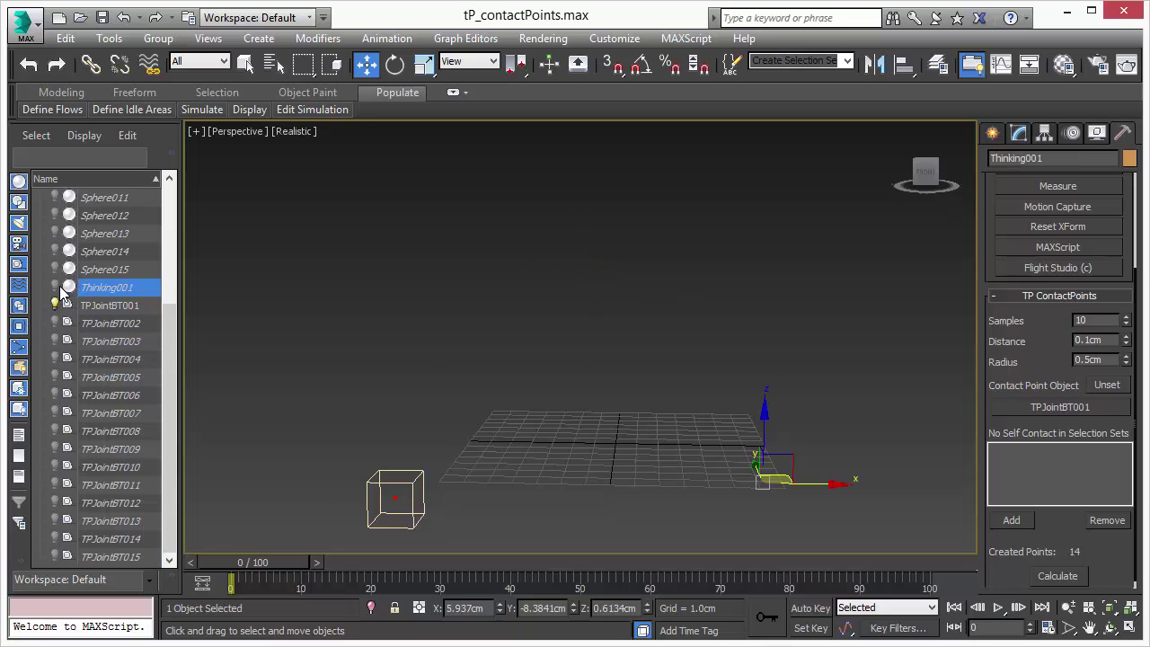
click(56, 288)
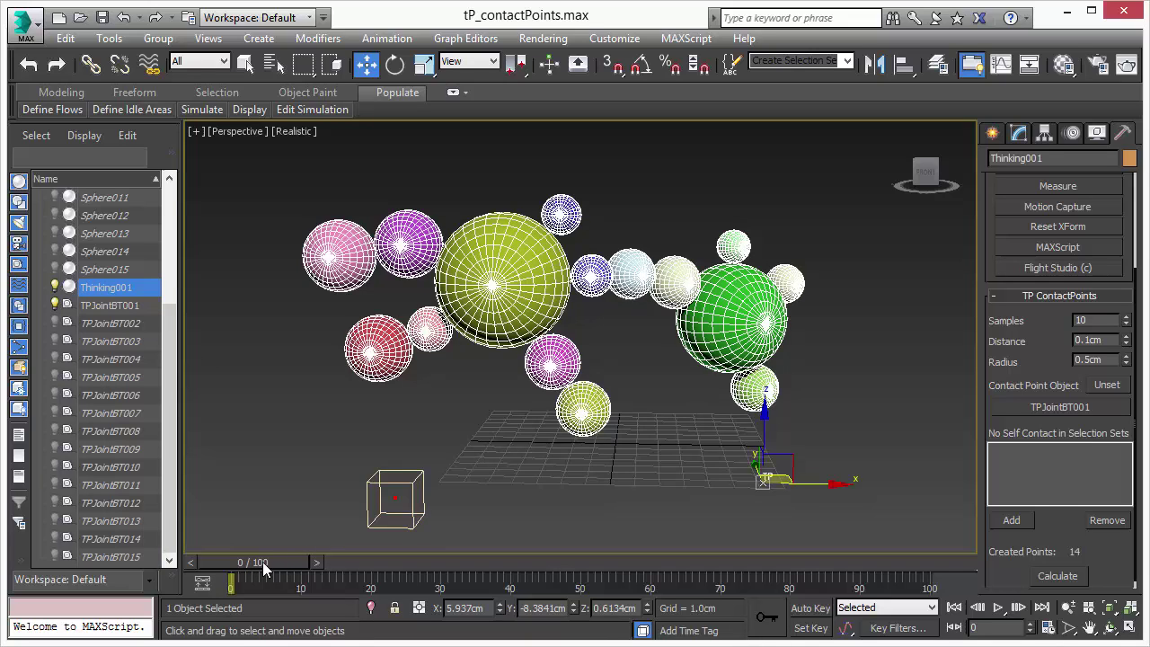
drag(264, 559, 205, 550)
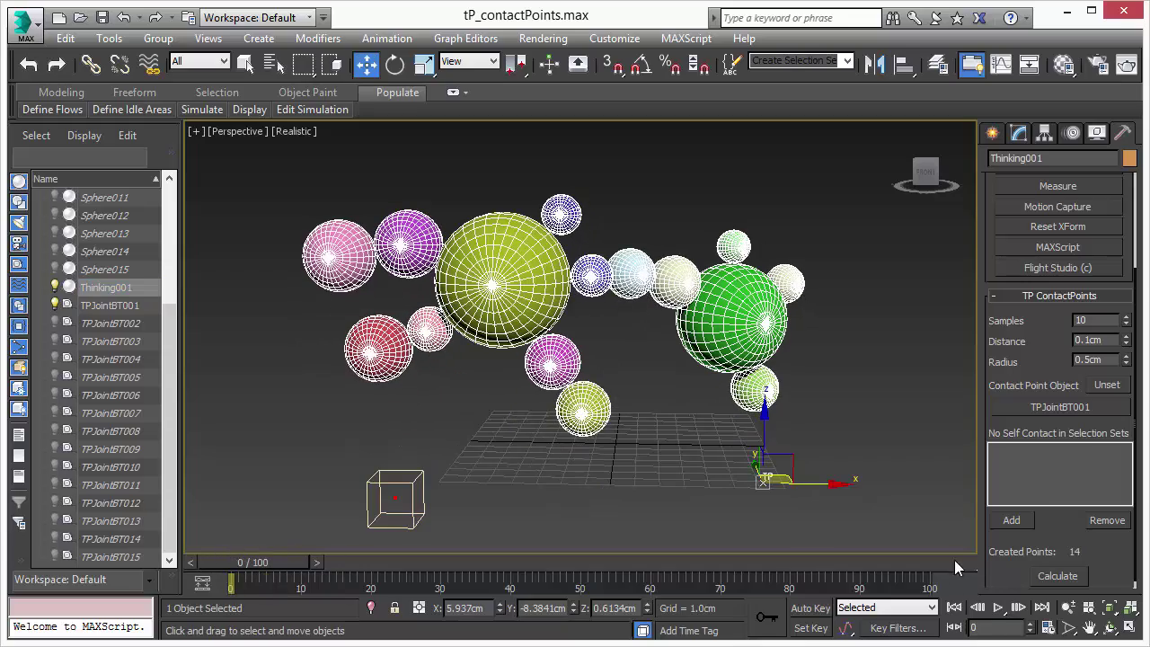
click(999, 608)
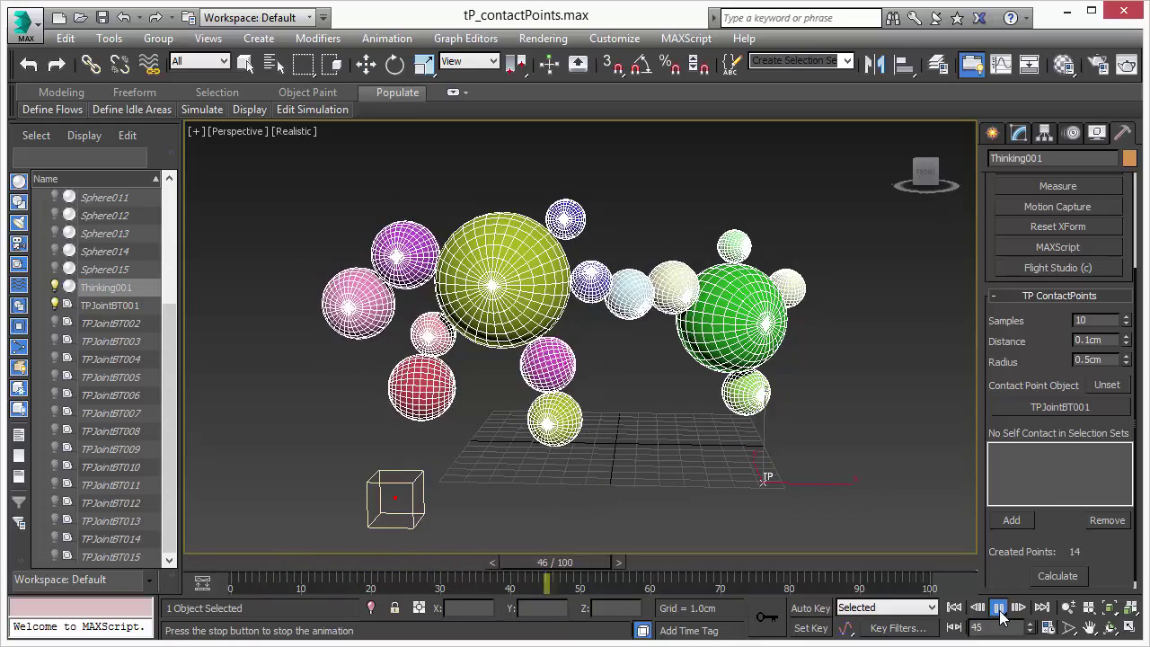
key(Escape)
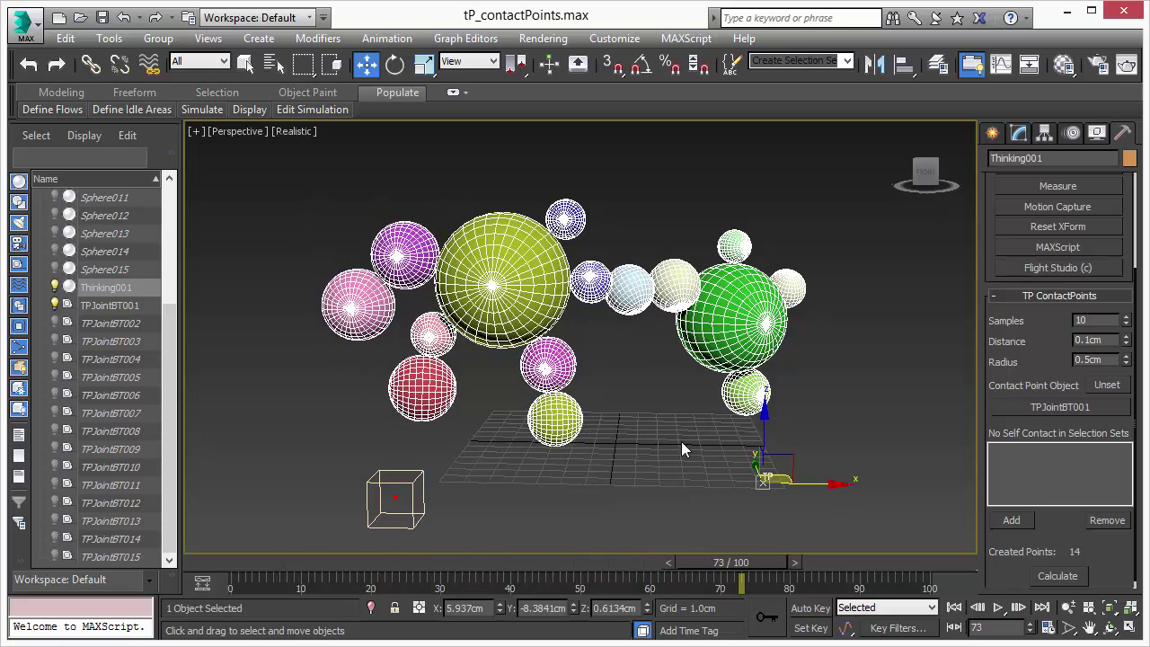
Scrub the simulation to frame 9, rewind to 0, play to frame 42, then scrub back to 35.
drag(217, 559, 435, 586)
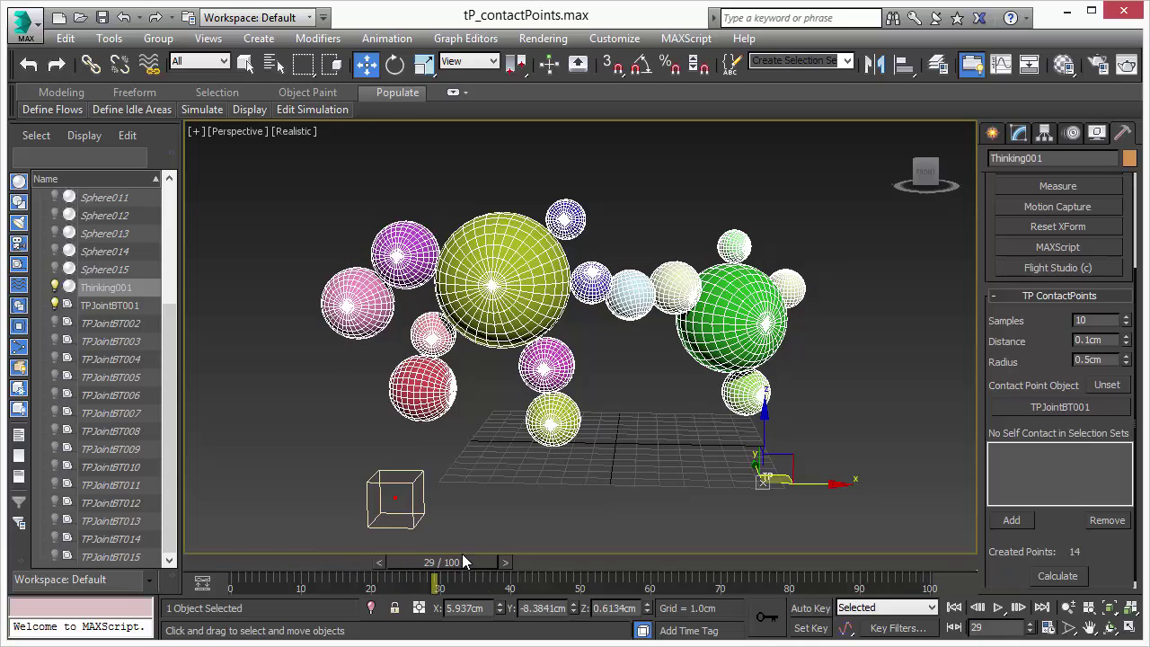
drag(448, 560, 250, 557)
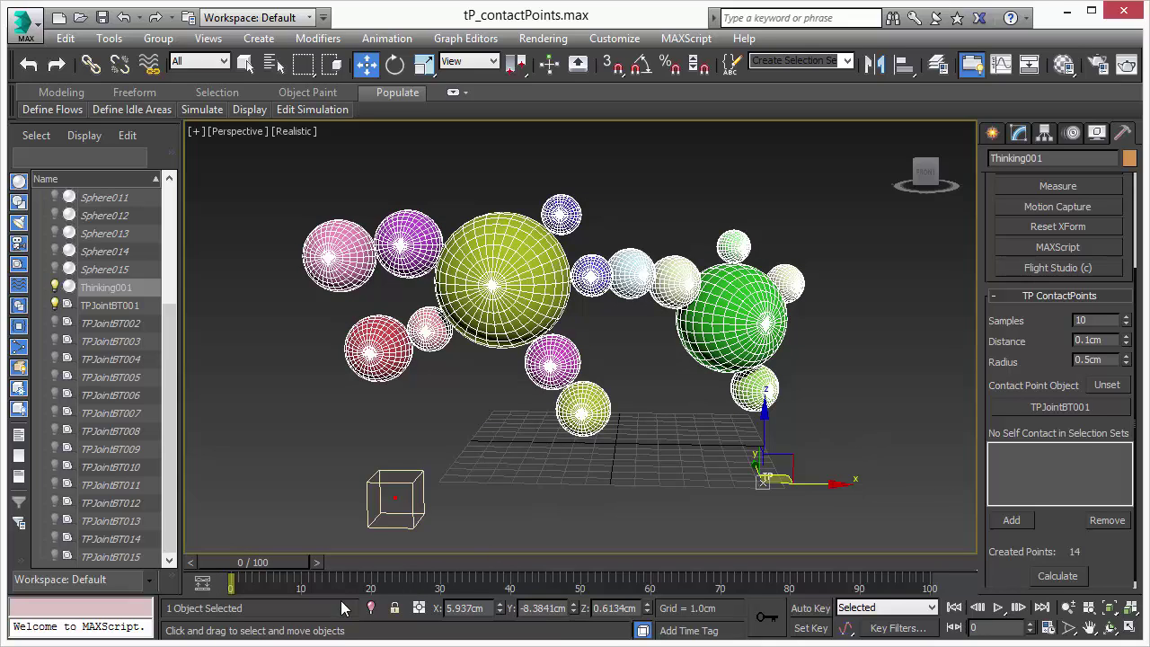
click(998, 609)
click(998, 608)
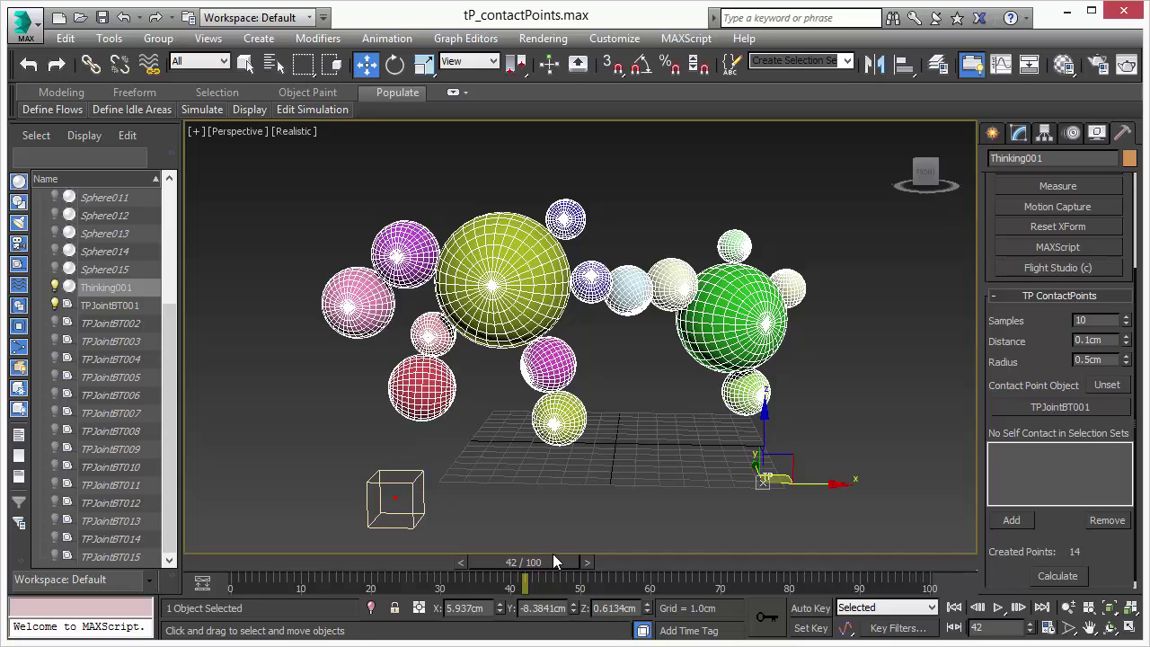
drag(553, 554, 370, 555)
key(w)
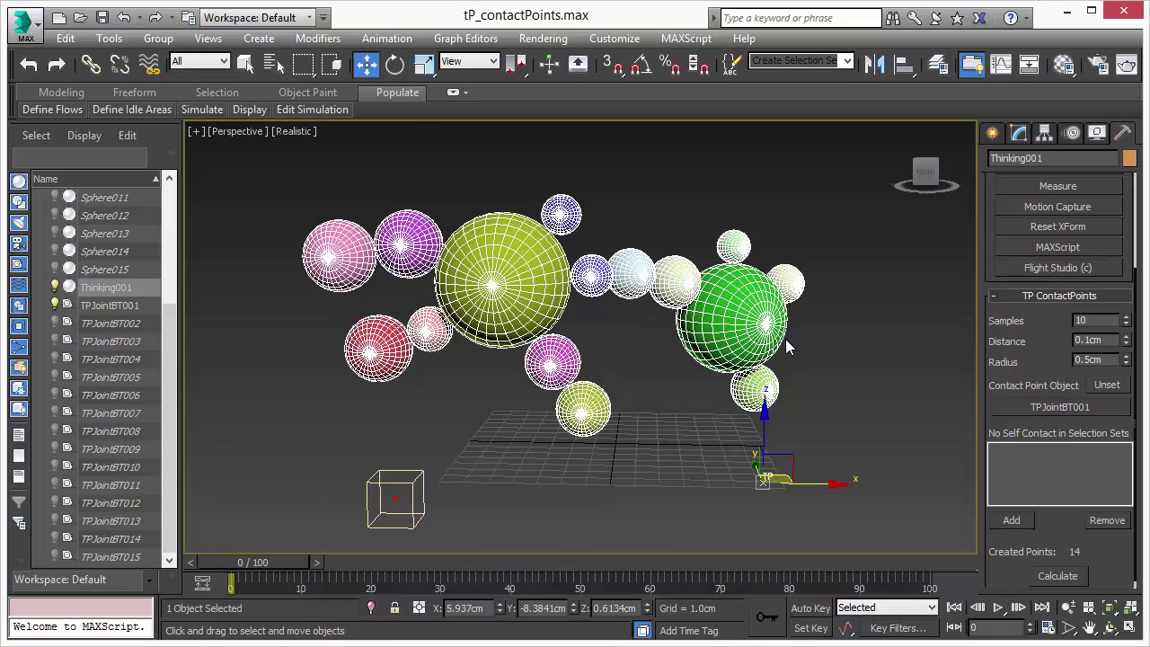